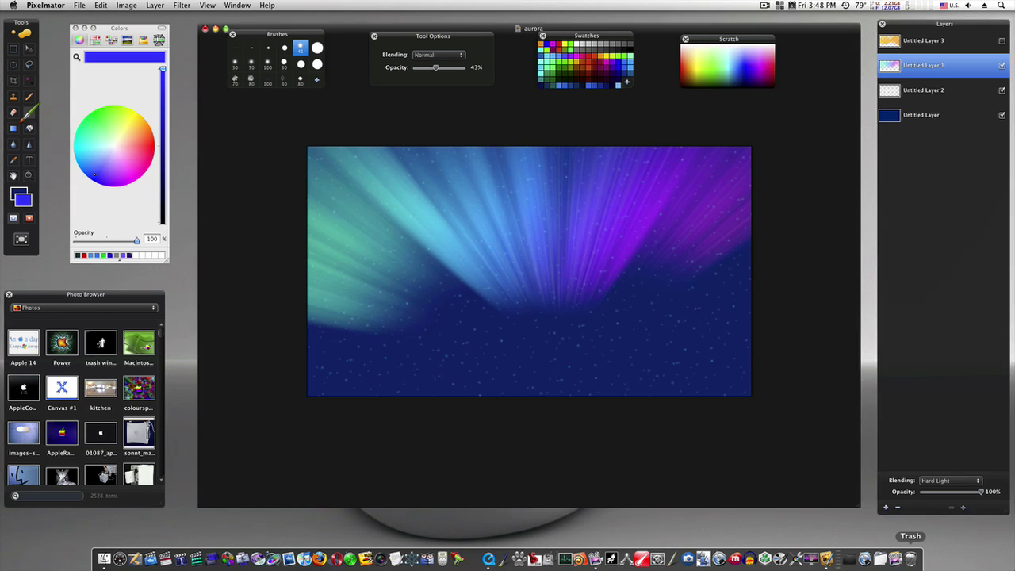
Bring the Untitled document to full screen and fill its canvas with dark navy blue
key("F8")
left_click(211, 257)
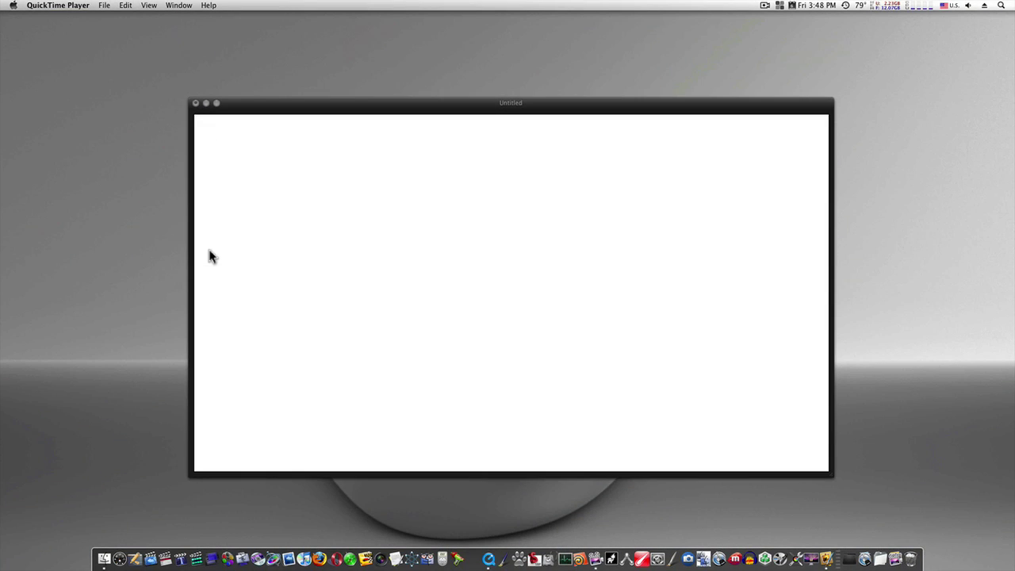
left_click(378, 117)
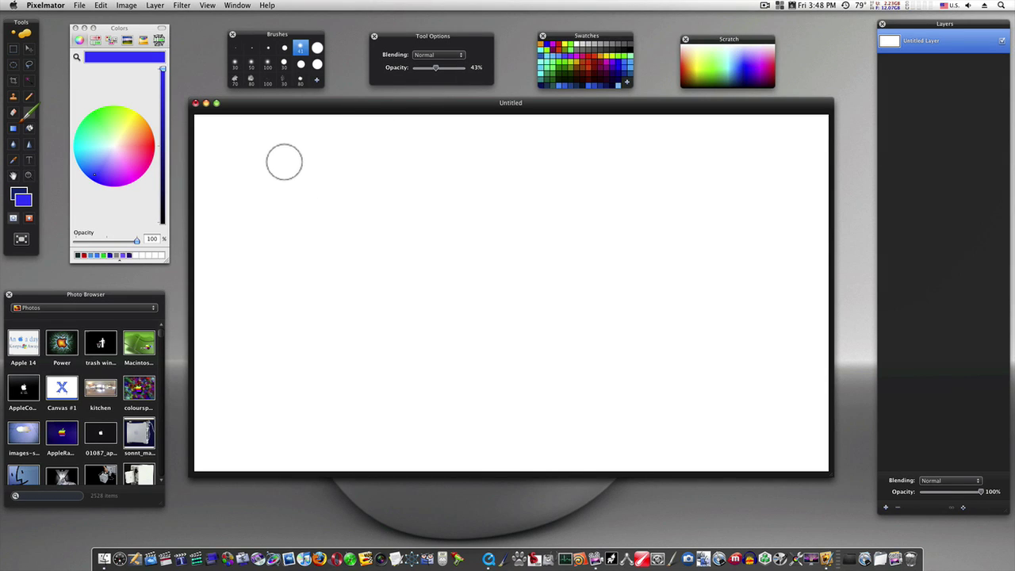
key("f")
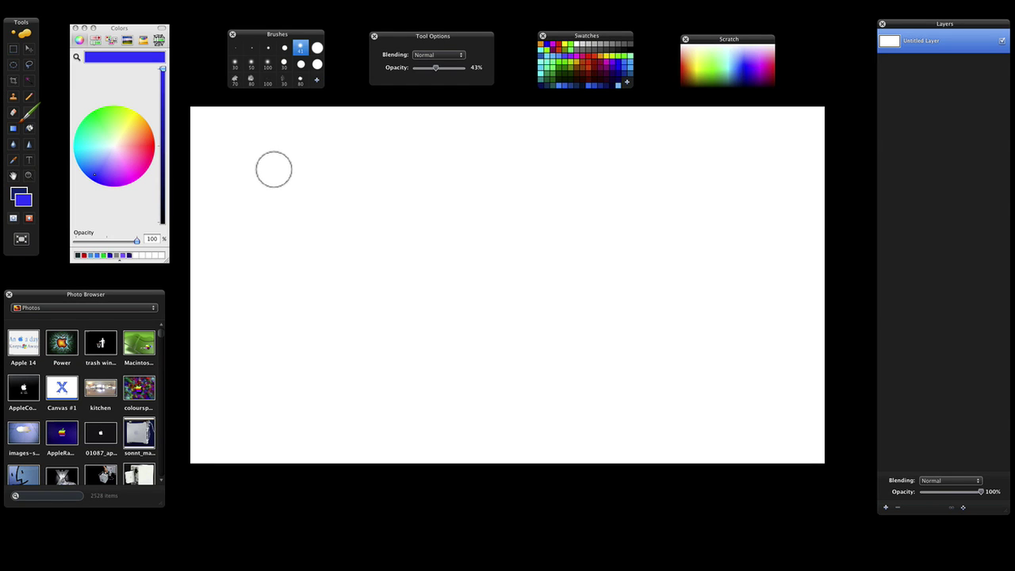
left_click(28, 128)
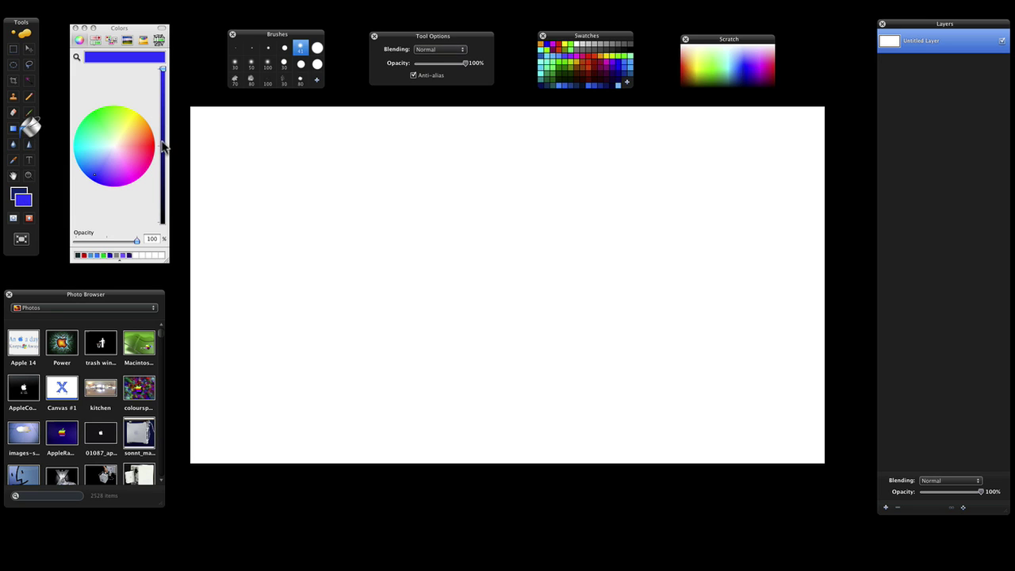
left_click_drag(163, 146, 164, 165)
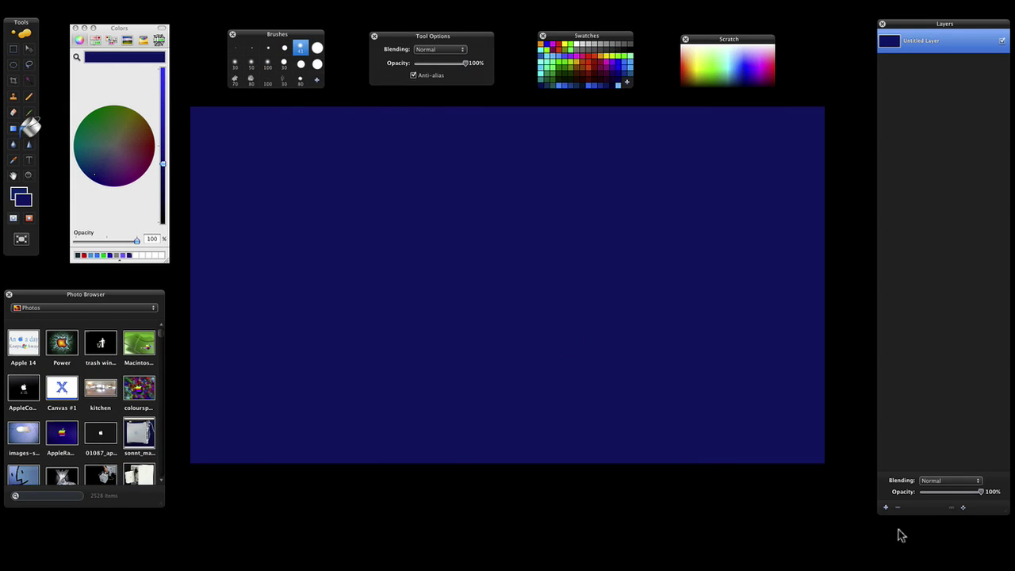
Add a new layer and lay a diagonal rainbow gradient across it
left_click(886, 507)
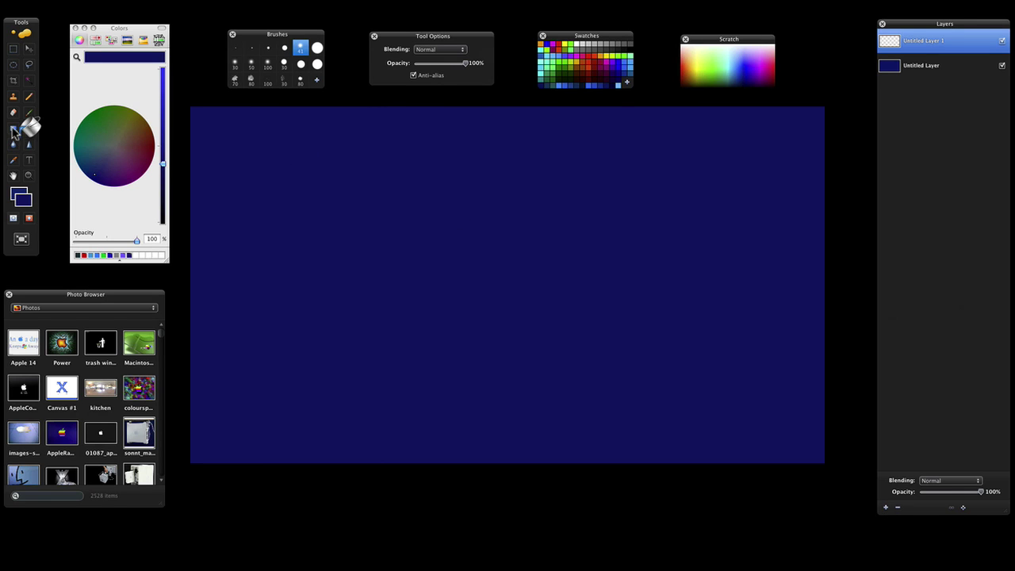
left_click(14, 131)
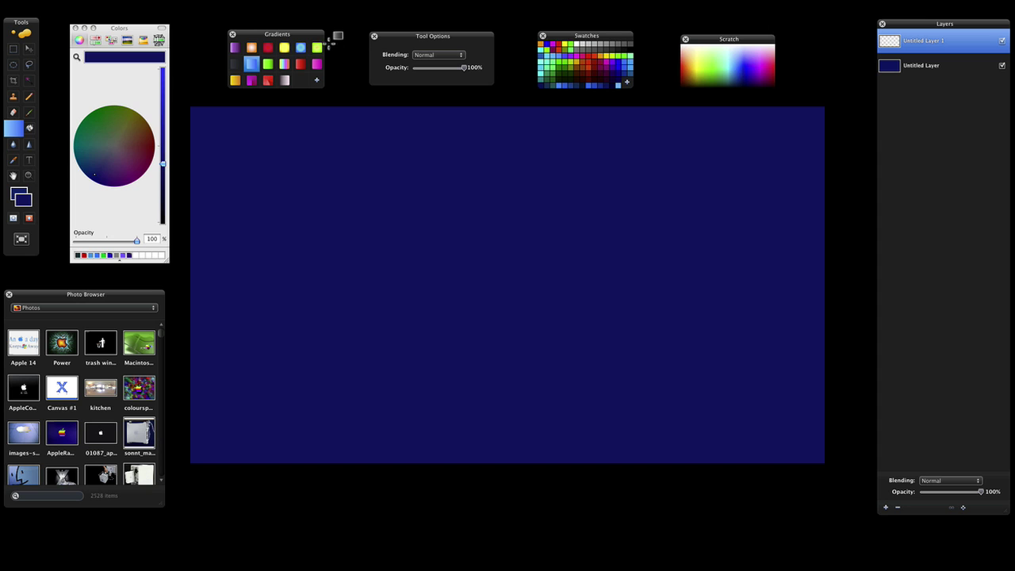
left_click(284, 64)
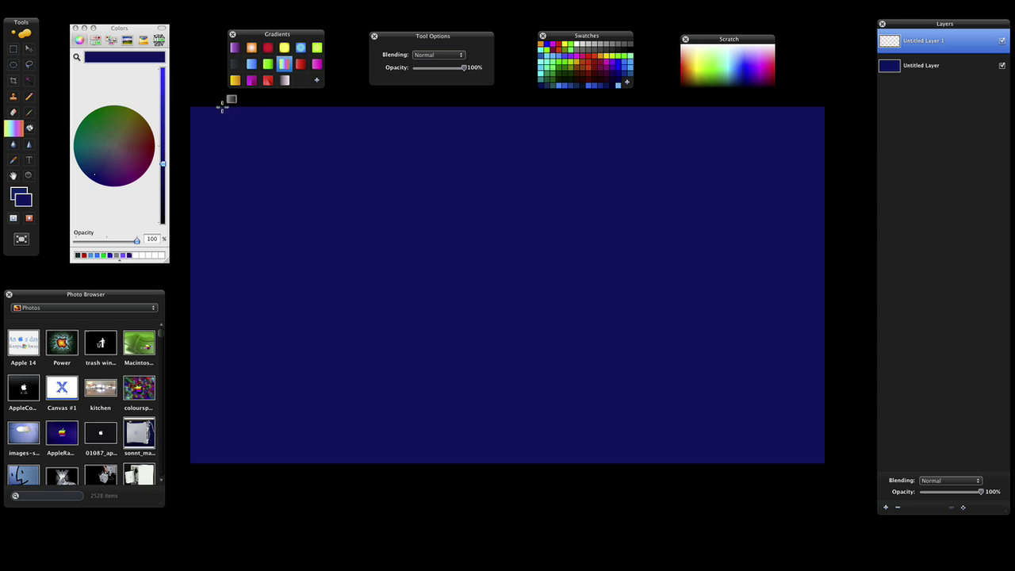
left_click_drag(194, 111, 780, 389)
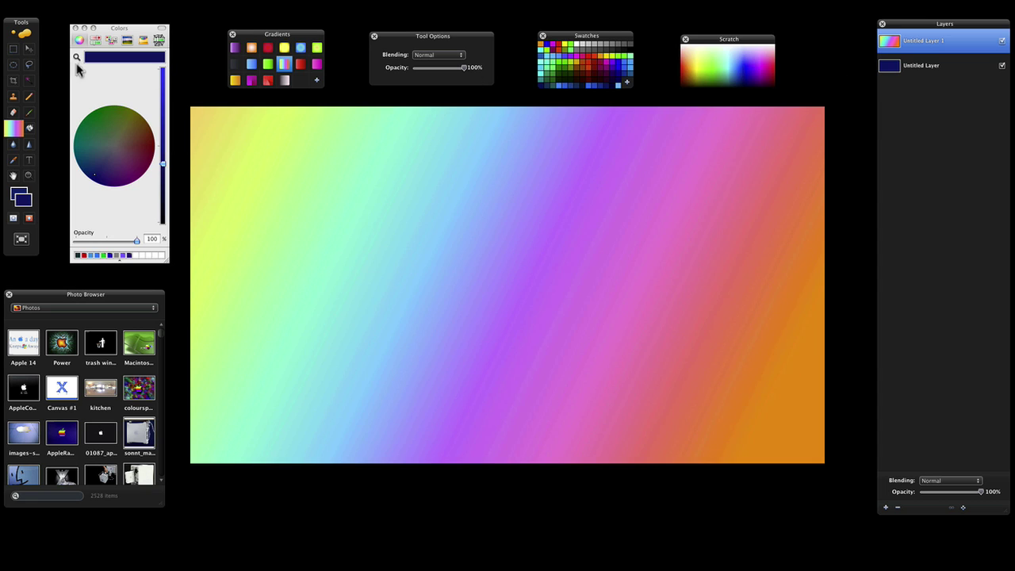
Lasso a wavy band across the middle of the canvas and invert the selection
left_click(29, 67)
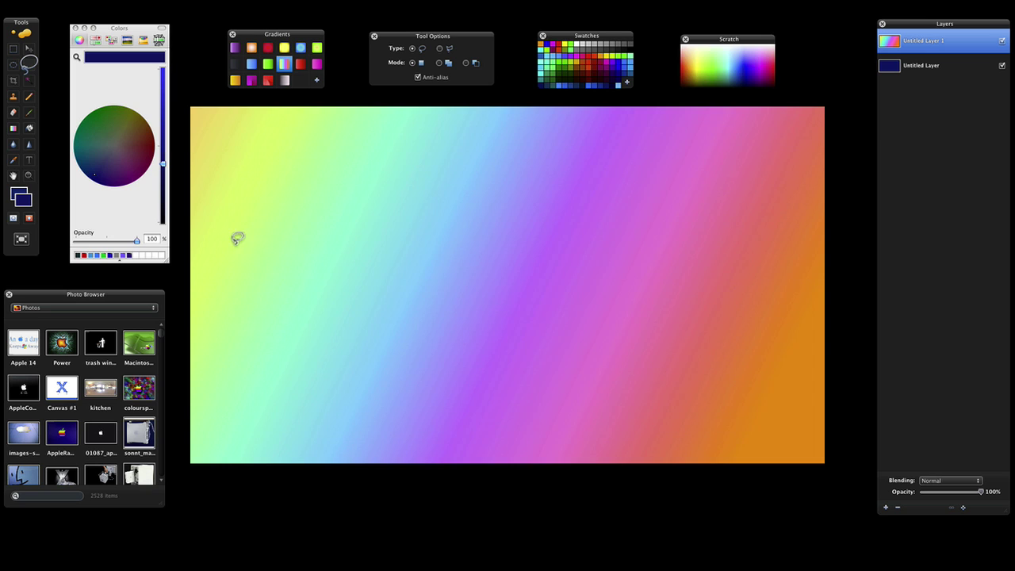
mouse_move(231, 230)
left_mouse_down()
mouse_move(282, 226)
mouse_move(323, 207)
mouse_move(460, 185)
mouse_move(474, 215)
mouse_move(506, 188)
mouse_move(535, 203)
mouse_move(675, 180)
mouse_move(710, 197)
mouse_move(724, 237)
mouse_move(743, 236)
mouse_move(688, 281)
mouse_move(628, 267)
mouse_move(629, 321)
mouse_move(612, 328)
mouse_move(558, 308)
mouse_move(504, 322)
mouse_move(462, 300)
mouse_move(313, 353)
mouse_move(271, 299)
left_mouse_up()
mouse_move(168, 5)
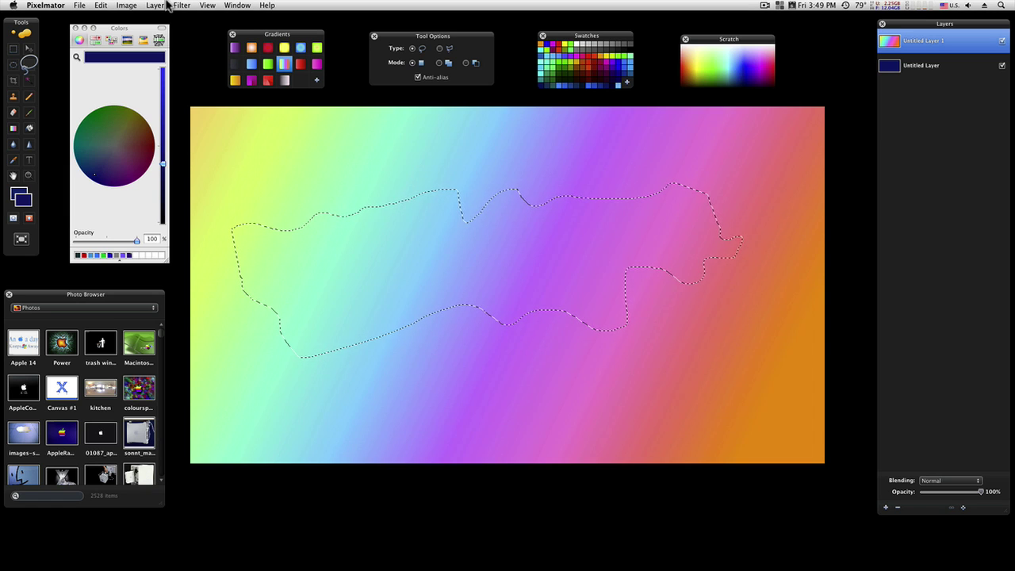
left_click(99, 5)
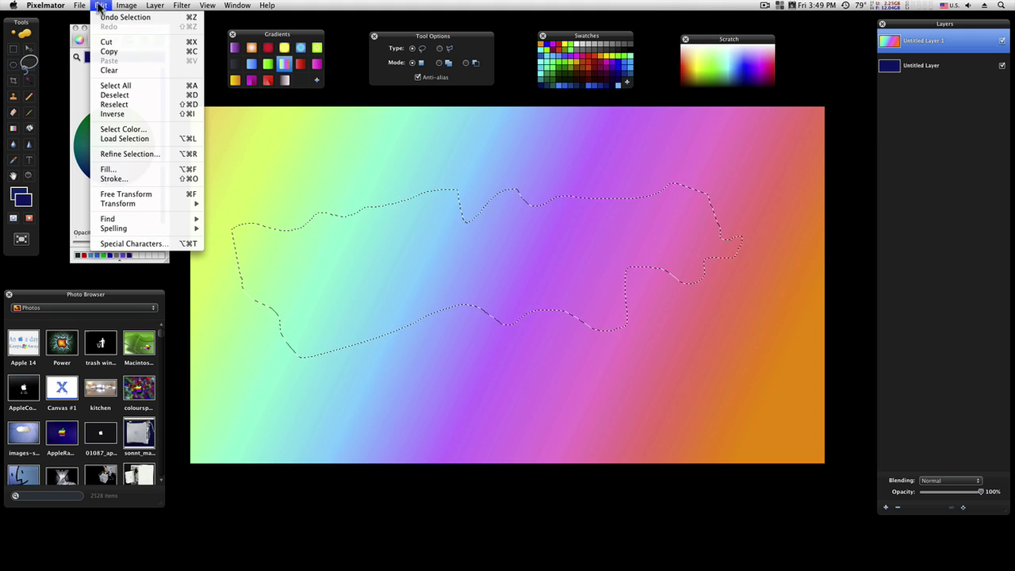
left_click(111, 116)
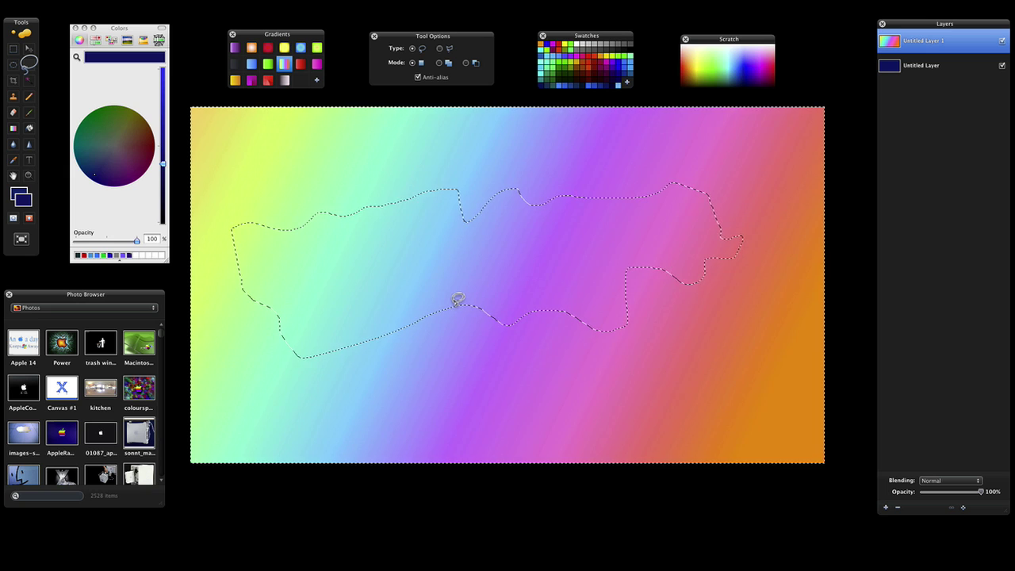
Delete the gradient outside the band and soften the band's edges with a Gaussian blur
key("Delete")
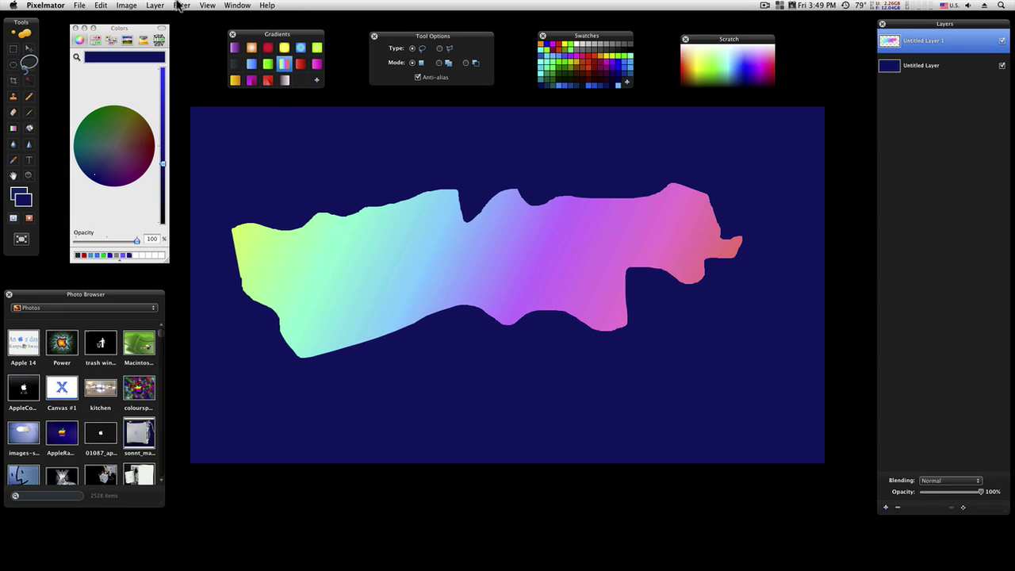
left_click(181, 6)
mouse_move(191, 42)
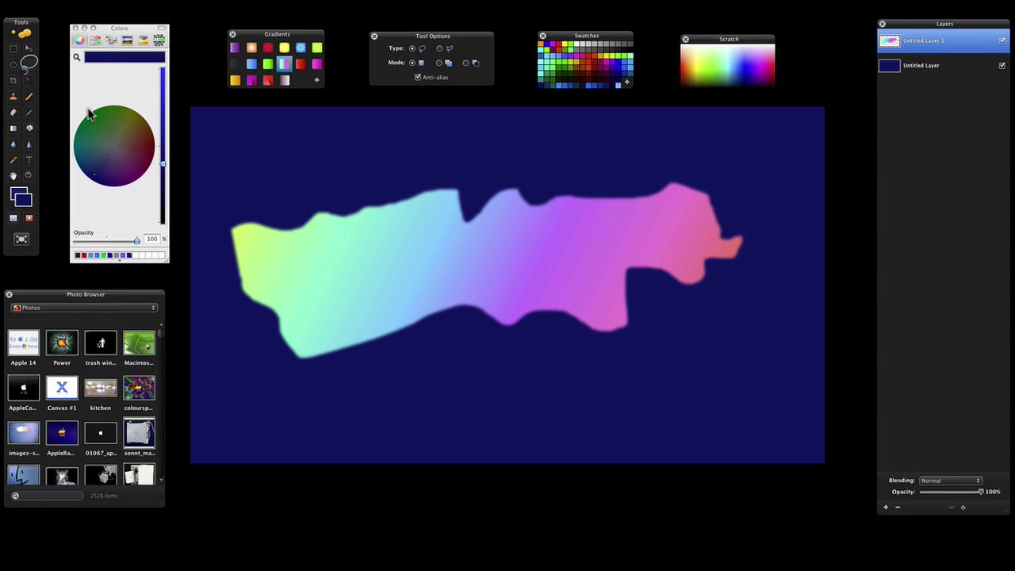
Erase five dark holes in the band's green area with a size-41 eraser
left_click(13, 113)
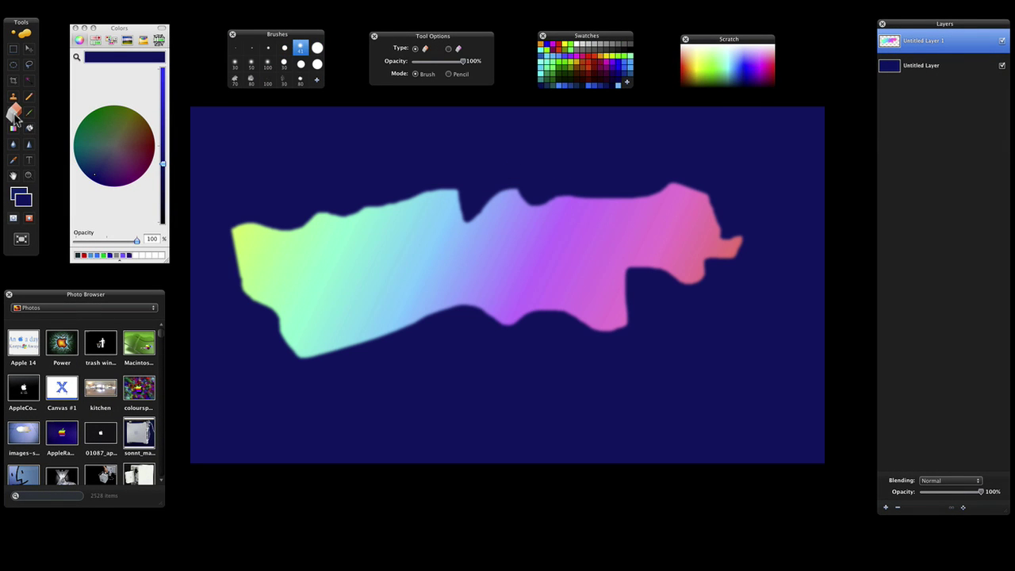
left_click(300, 48)
left_click(260, 249)
left_click(276, 269)
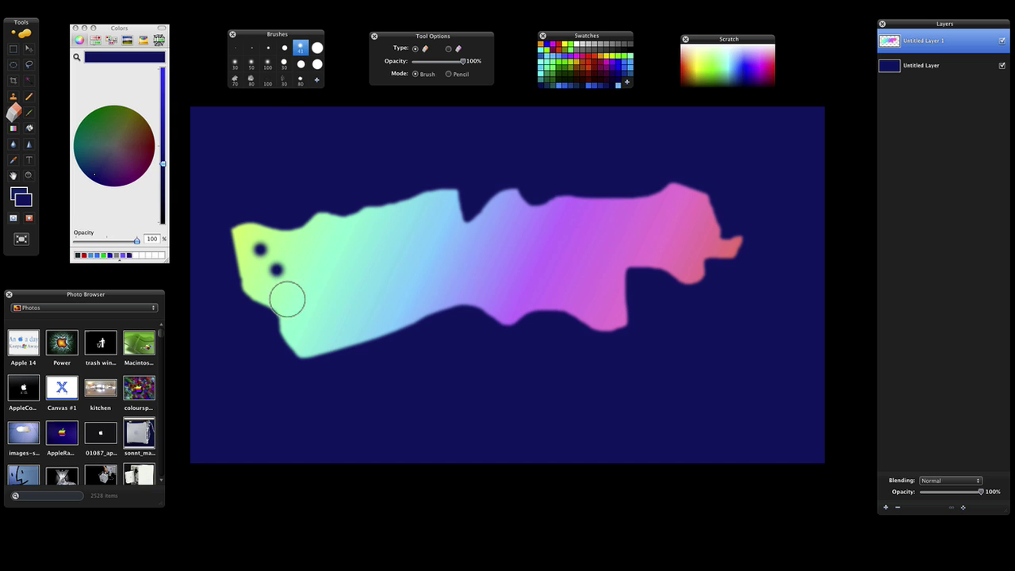
left_click(293, 308)
left_click(307, 334)
left_click(344, 325)
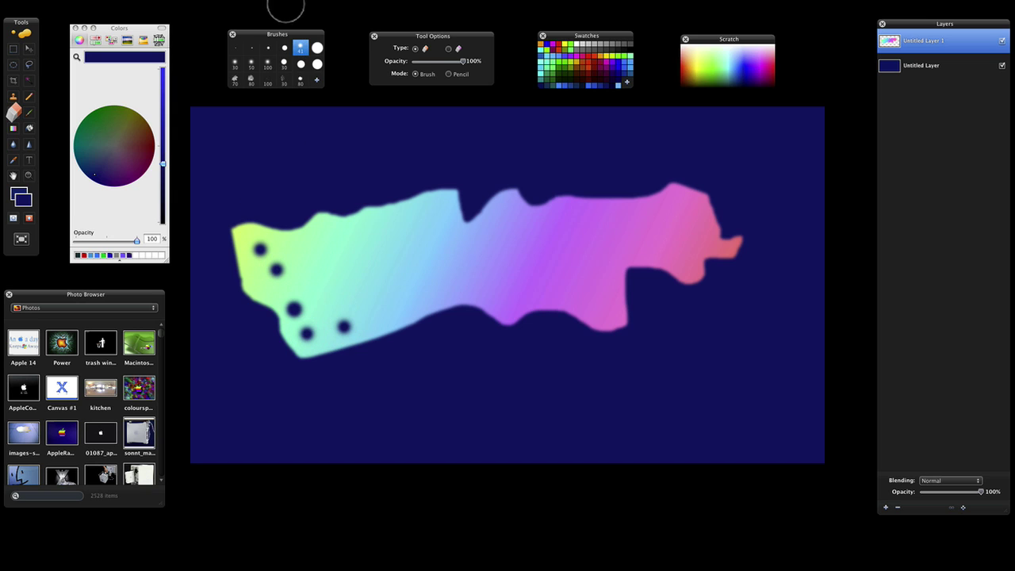
Erase three soft holes in the green area with the soft 50 brush
left_click(284, 49)
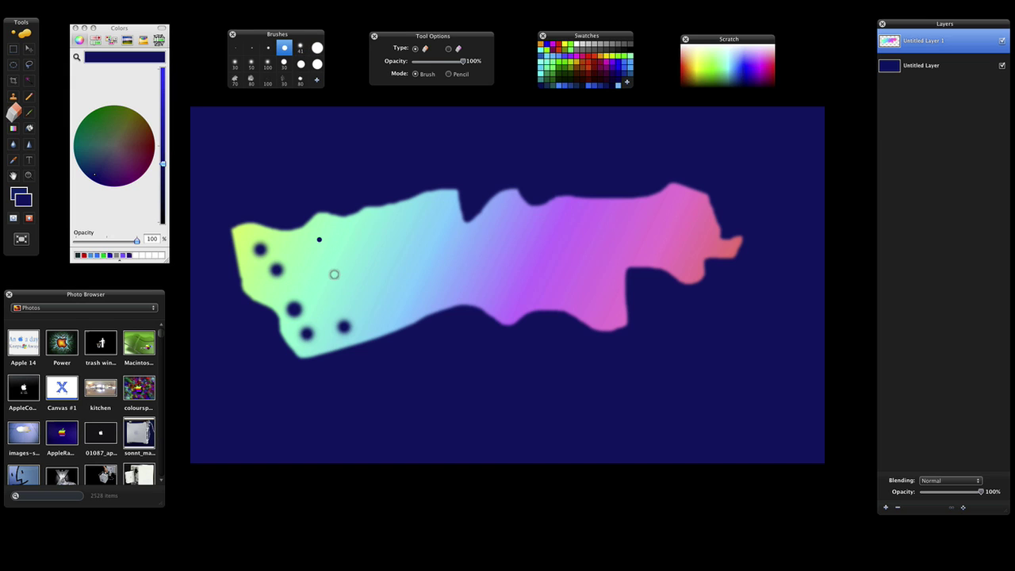
left_click(251, 63)
left_click(314, 260)
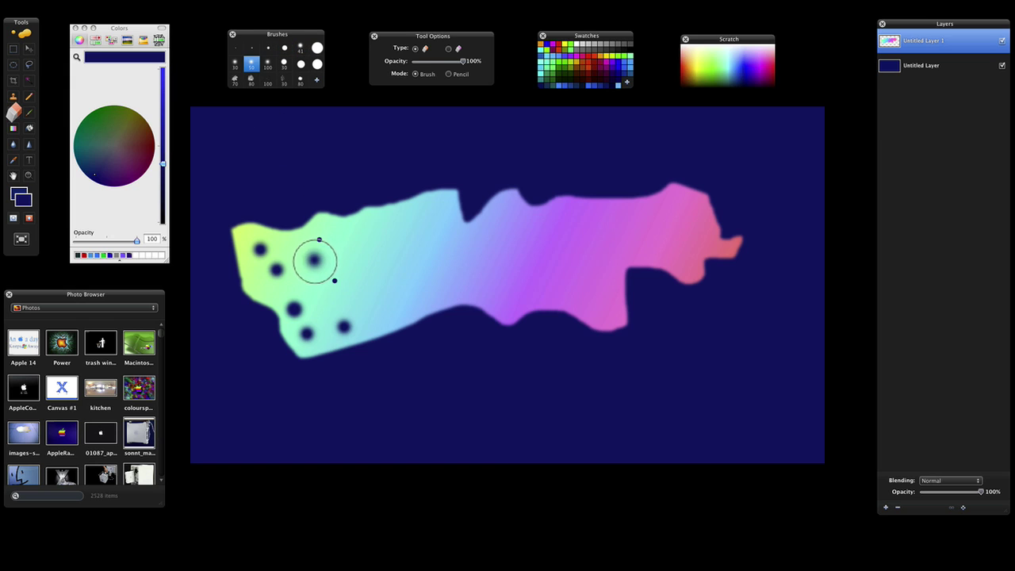
left_click(358, 291)
left_click(361, 252)
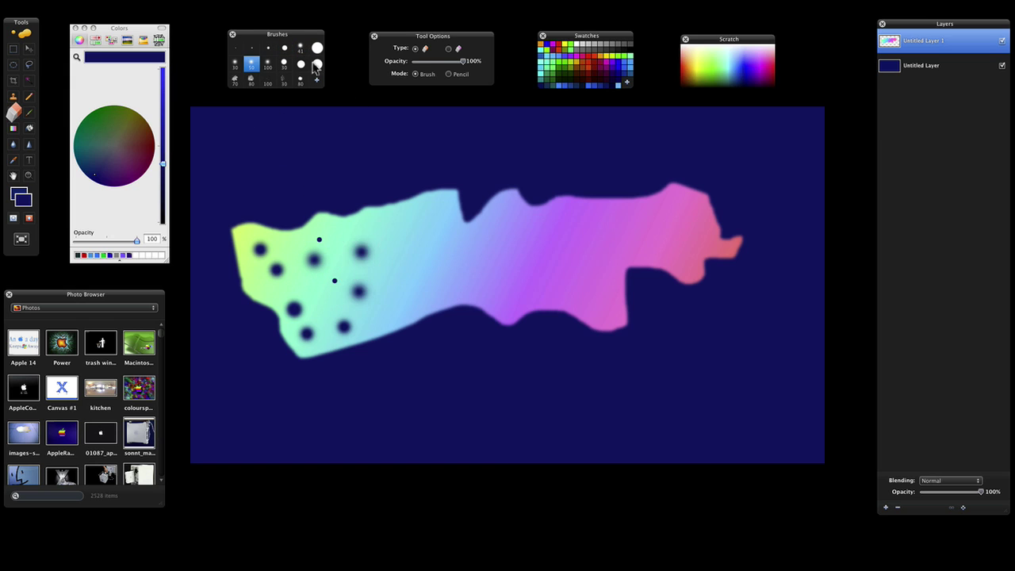
Erase small sharp dots across the cyan and cyan-purple areas with a small hard brush
left_click(234, 63)
left_click(410, 247)
left_click(401, 225)
left_click(392, 292)
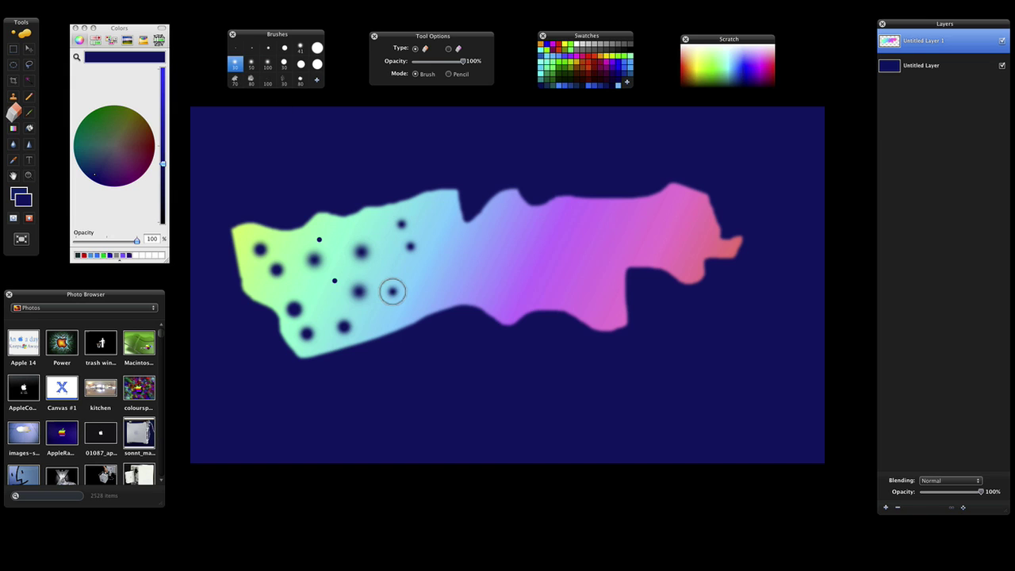
left_click(503, 274)
left_click(451, 230)
left_click(446, 272)
left_click(567, 249)
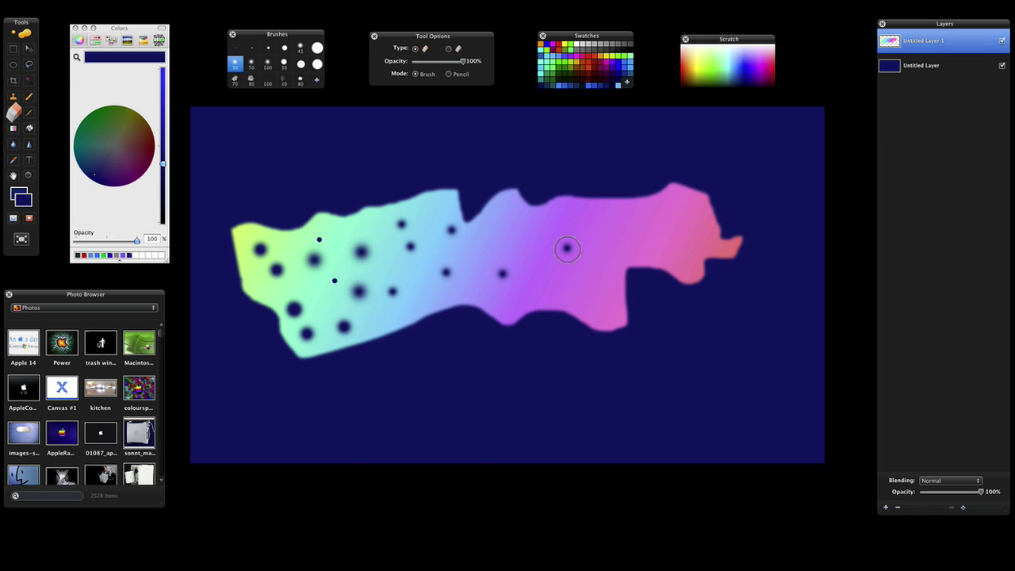
Erase more small dots in the purple and pink areas
left_click(576, 275)
left_click(532, 237)
left_click(542, 274)
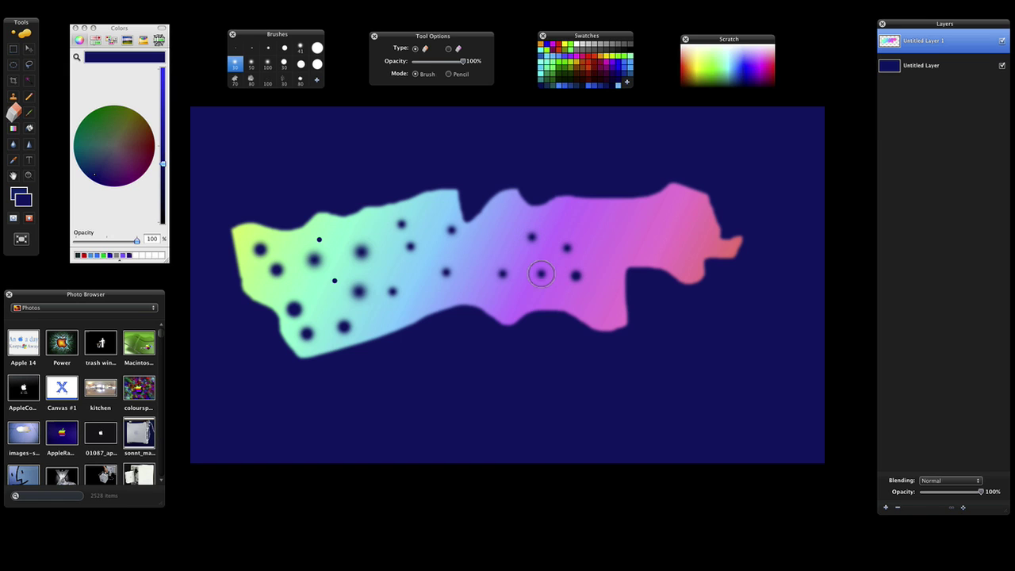
left_click(669, 223)
left_click(676, 241)
left_click(282, 49)
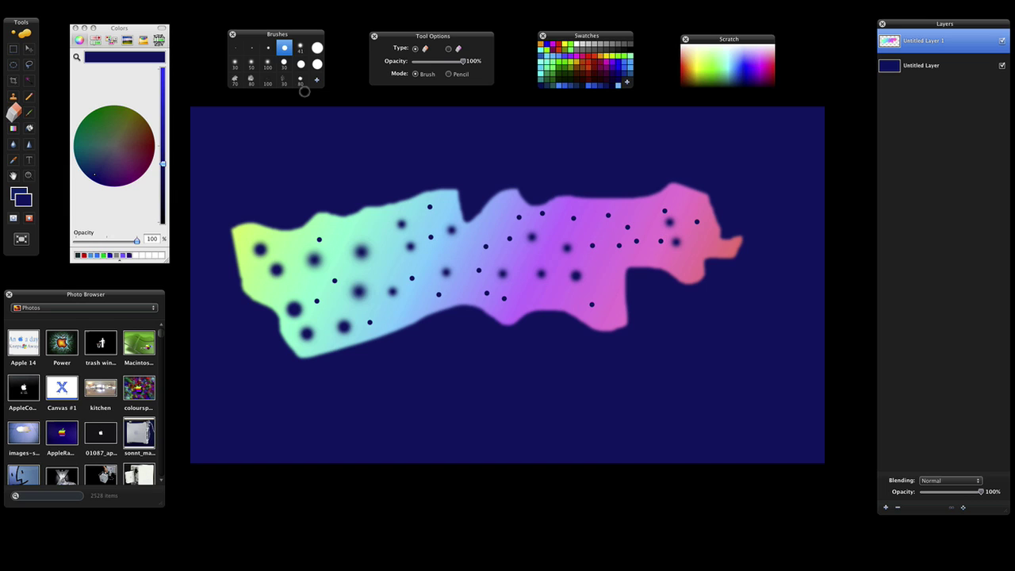
Apply Pointillize with radius 18 to the rainbow band for a speckled texture
left_click(179, 6)
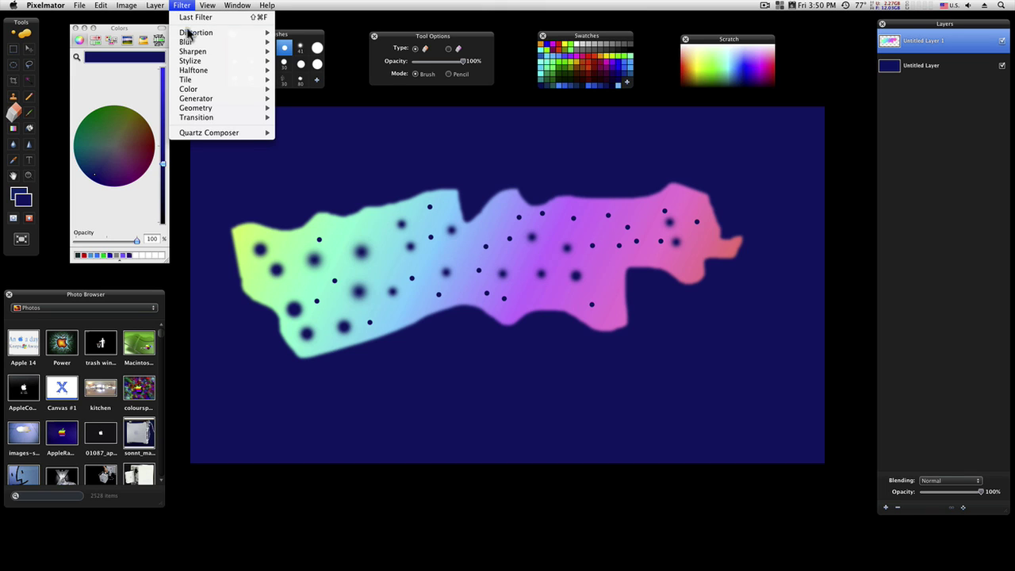
mouse_move(205, 61)
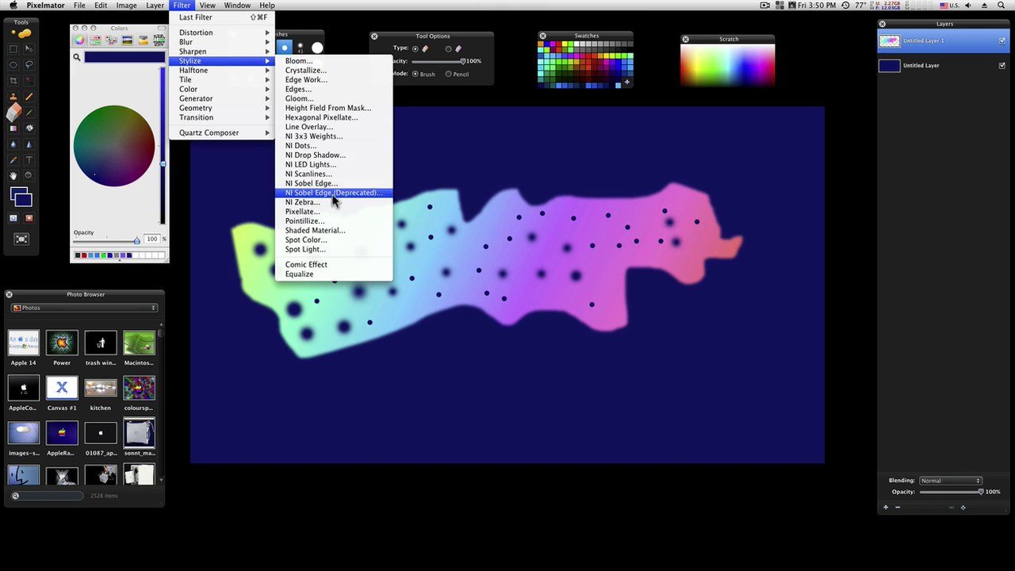
left_click(333, 227)
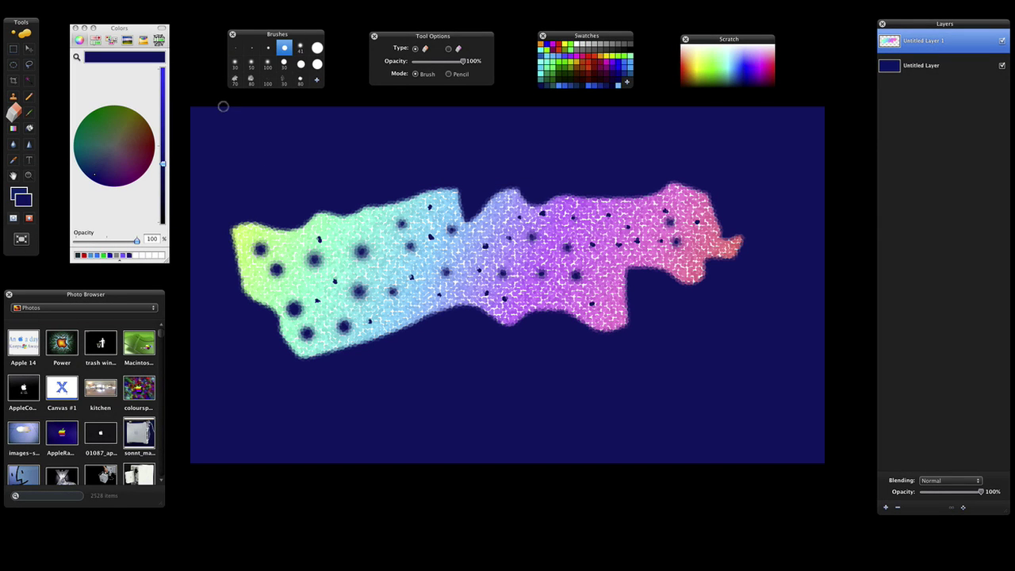
Apply a Zoom Blur to stretch the band into light rays fanning from the centre
left_click(181, 5)
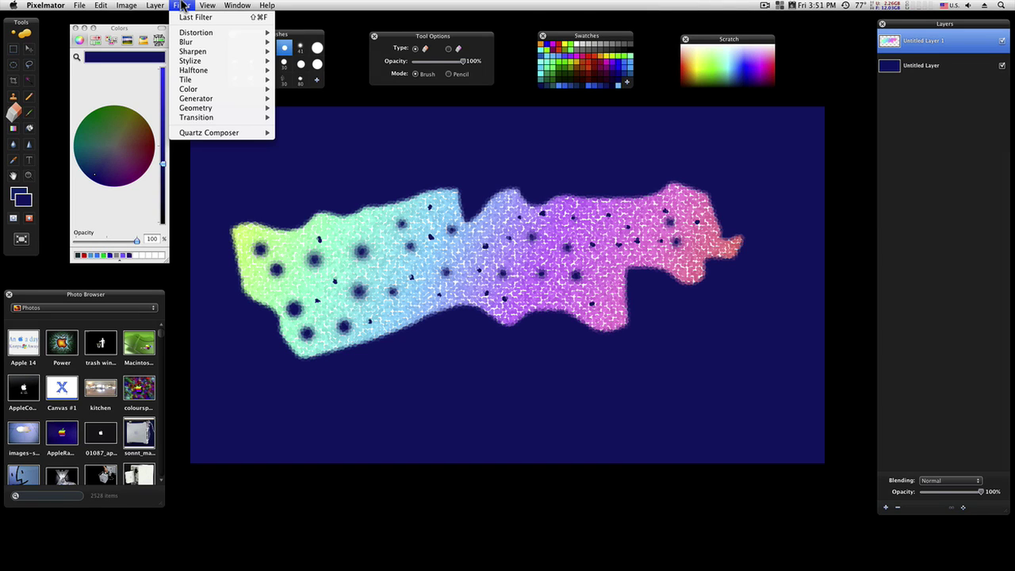
mouse_move(187, 42)
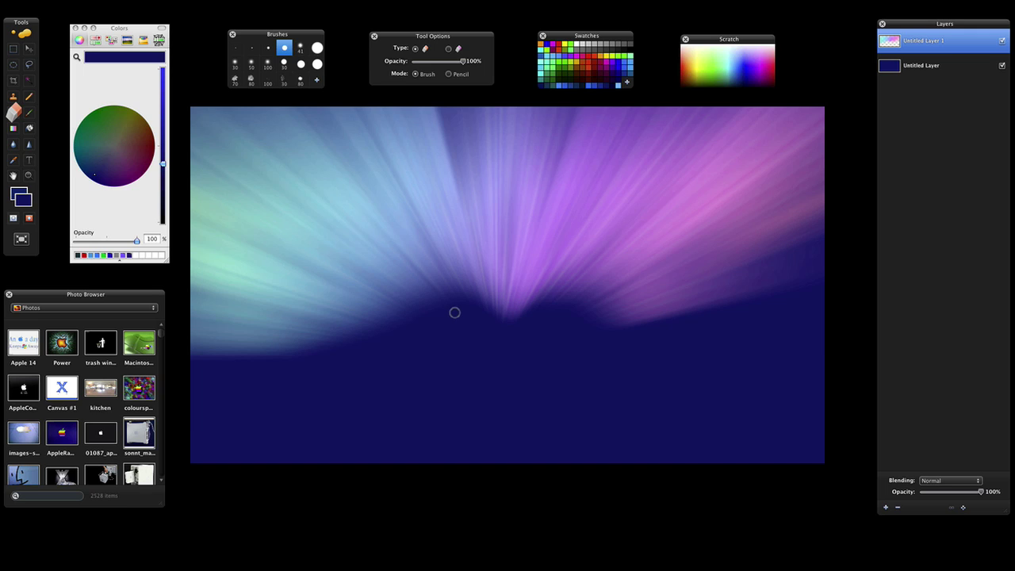
Add a third layer and set up a small white brush for painting stars
left_click(885, 507)
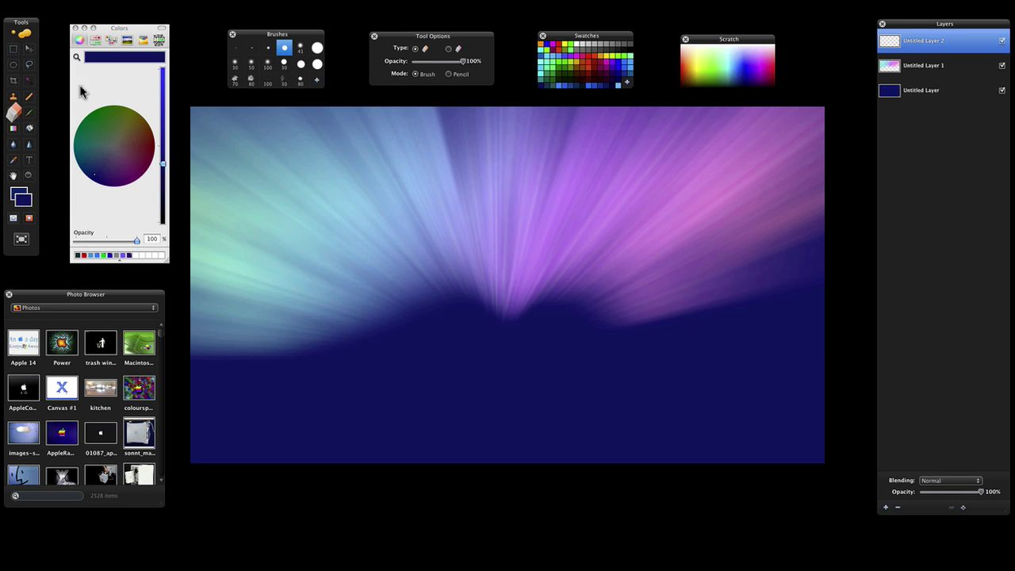
left_click(32, 113)
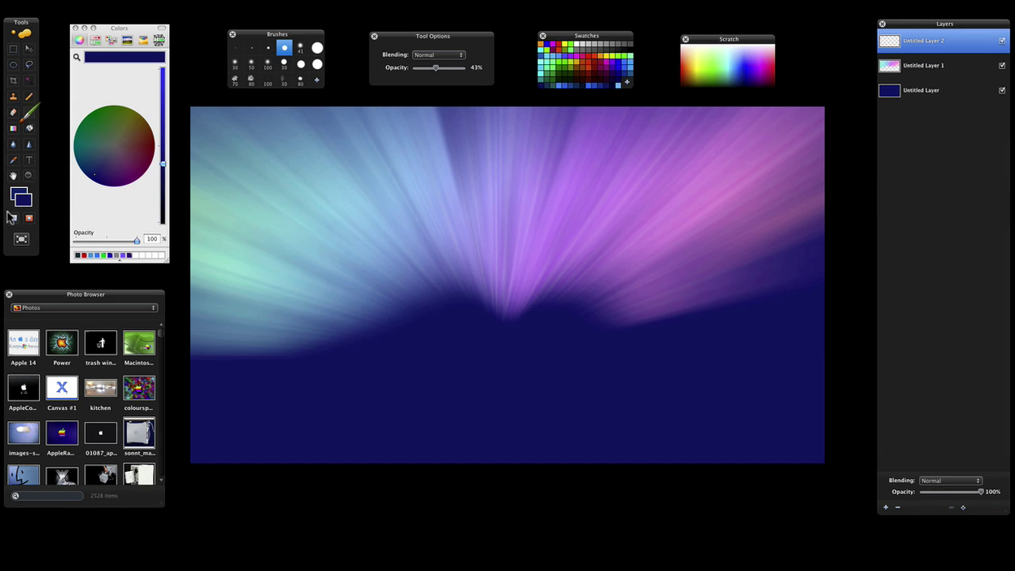
left_click(156, 256)
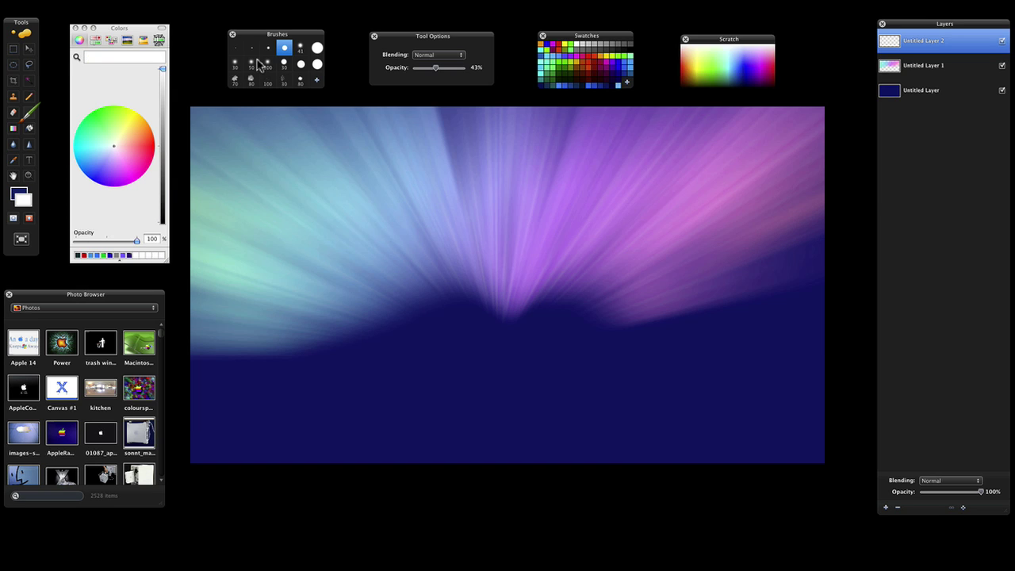
left_click(252, 50)
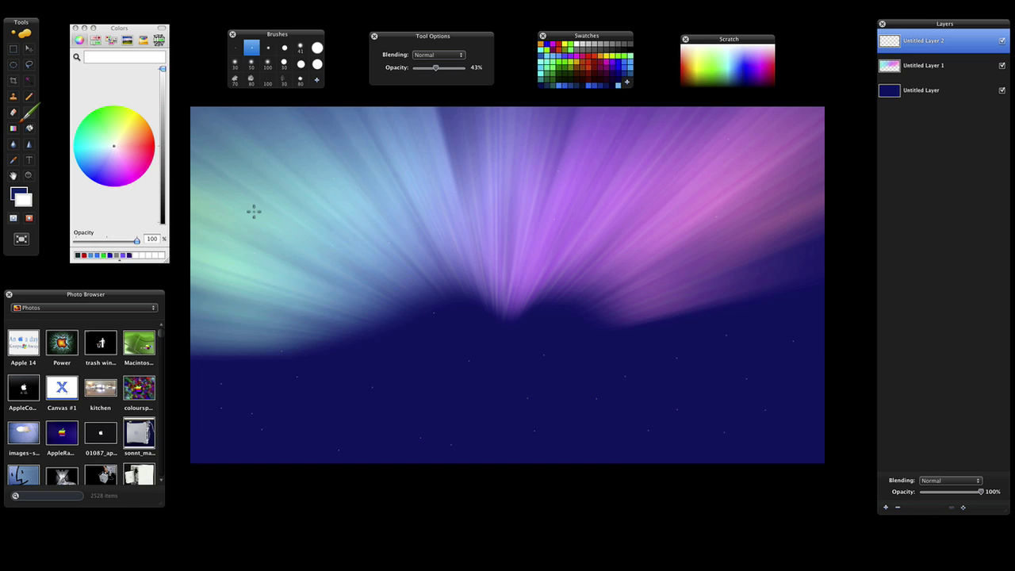
Paint more white star dots across the sky with a slightly larger brush
left_click(270, 49)
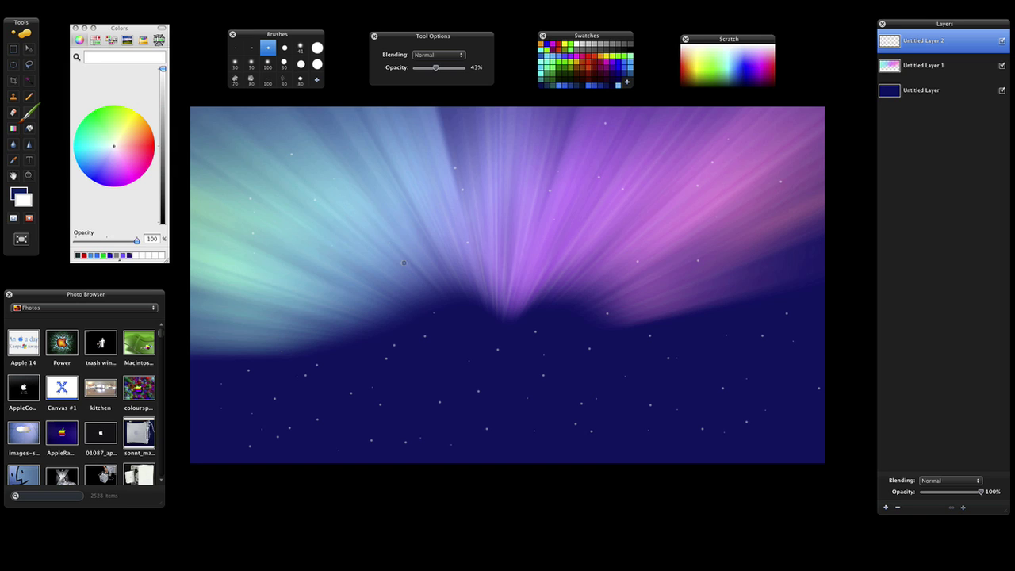
left_click(285, 47)
left_click(202, 158)
left_click(463, 170)
left_click(705, 411)
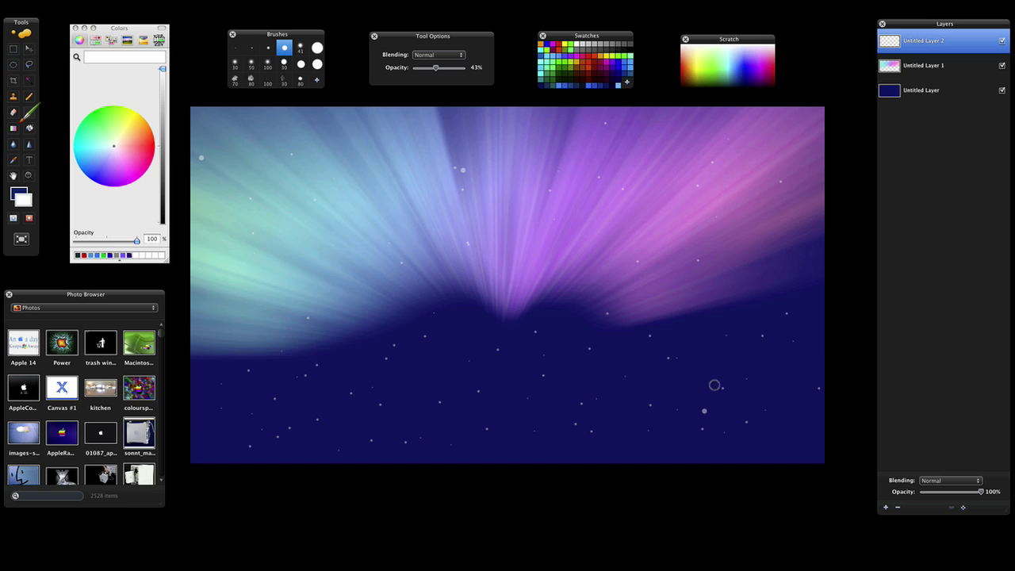
left_click(714, 374)
left_click(200, 391)
Apply Affine Tile with angle 21 and scale 0.45 to repeat the stars
mouse_move(306, 4)
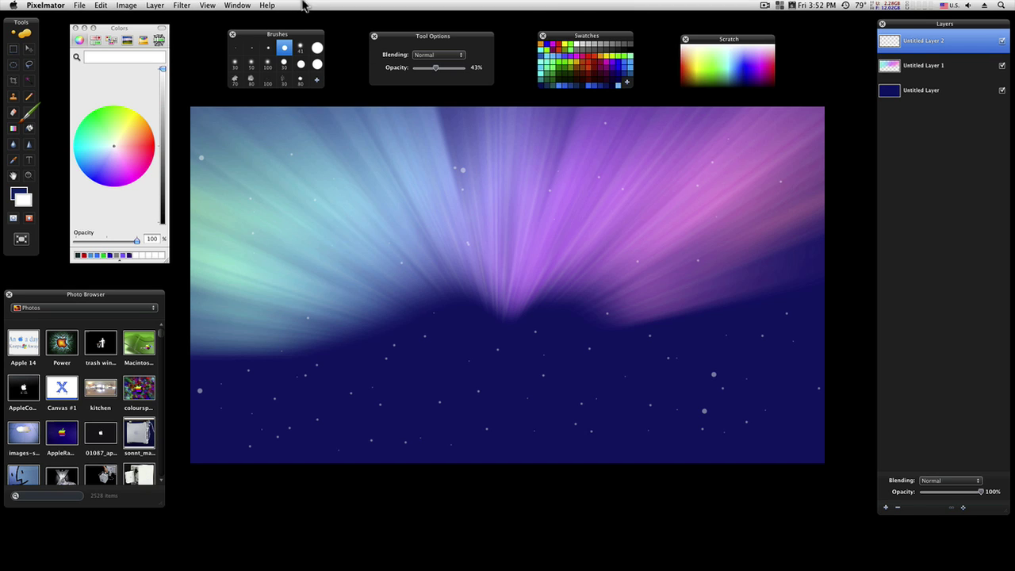
left_click(182, 5)
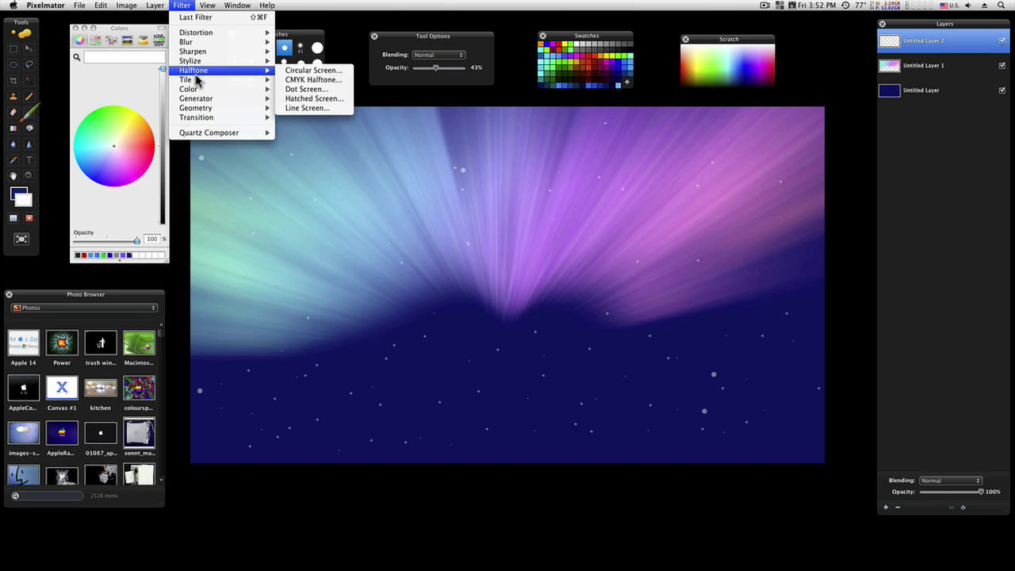
mouse_move(275, 90)
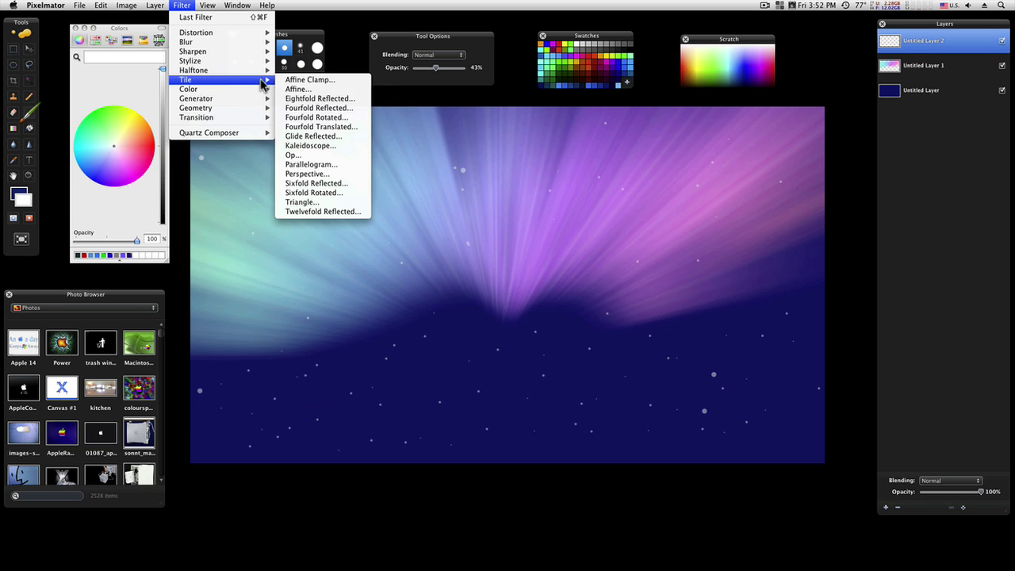
left_click(294, 90)
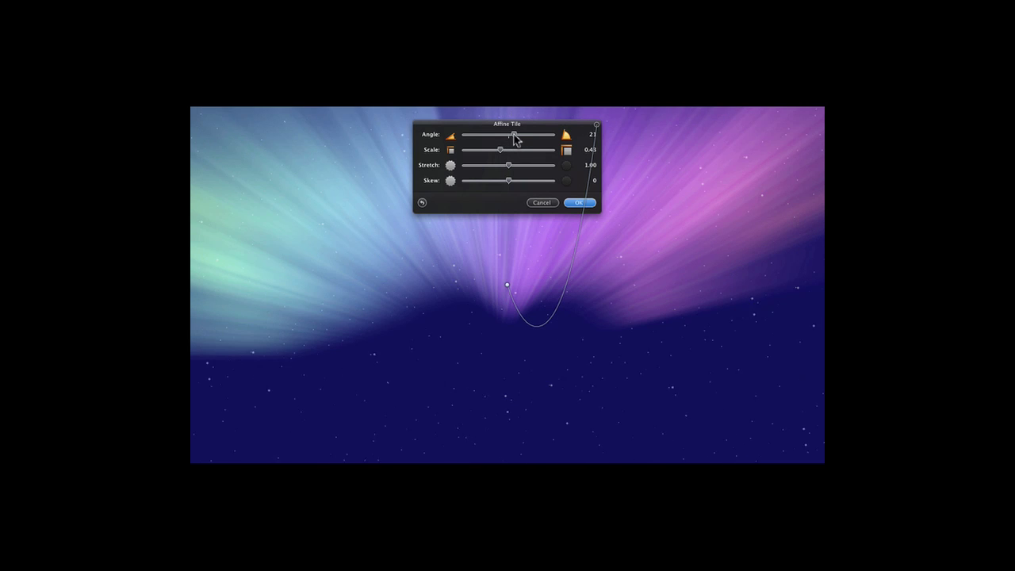
left_click(580, 204)
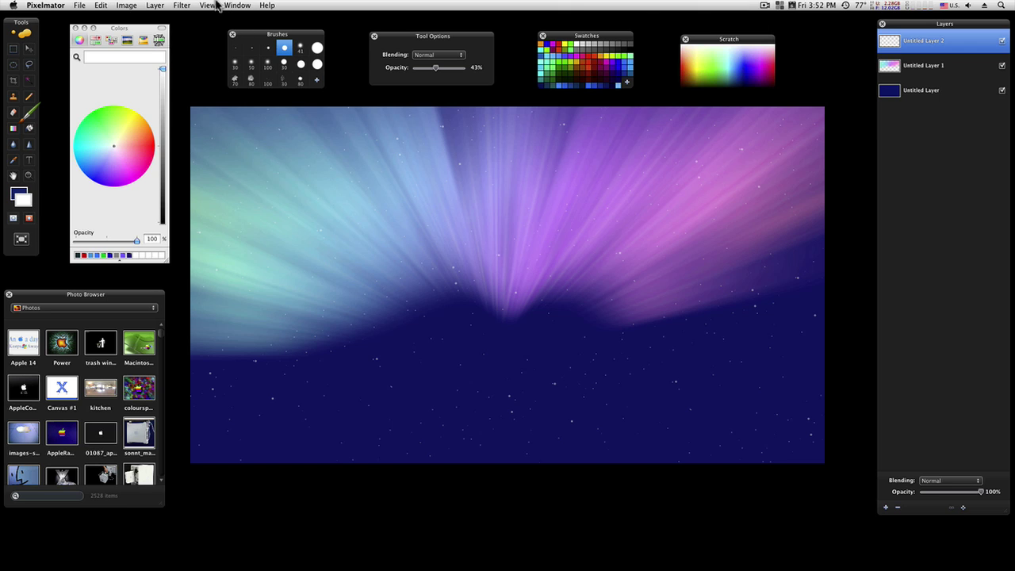
Move the light-ray layer Untitled Layer 1 above the starfield layer Untitled Layer 2
left_click(187, 5)
mouse_move(195, 43)
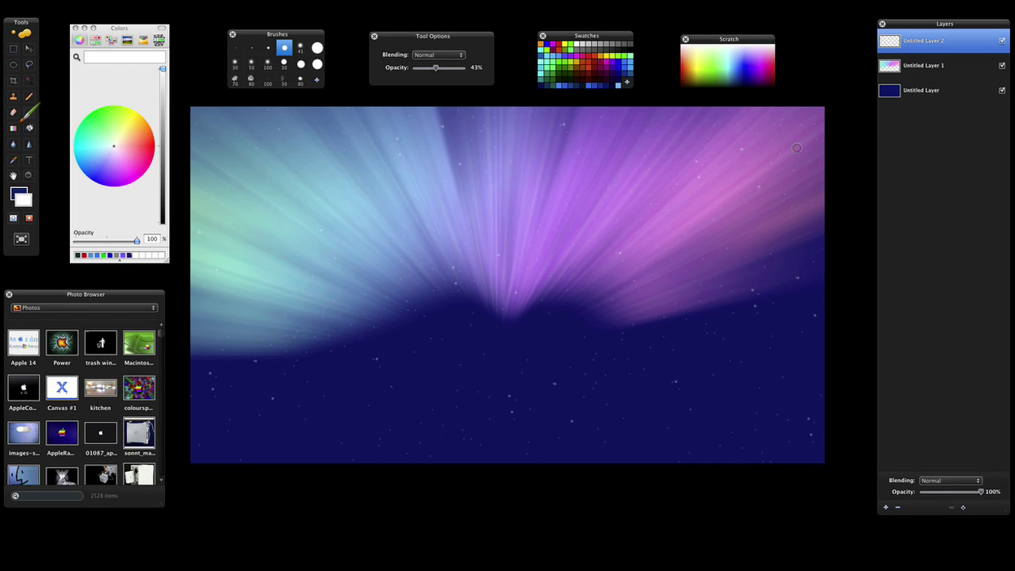
left_click_drag(904, 70, 894, 44)
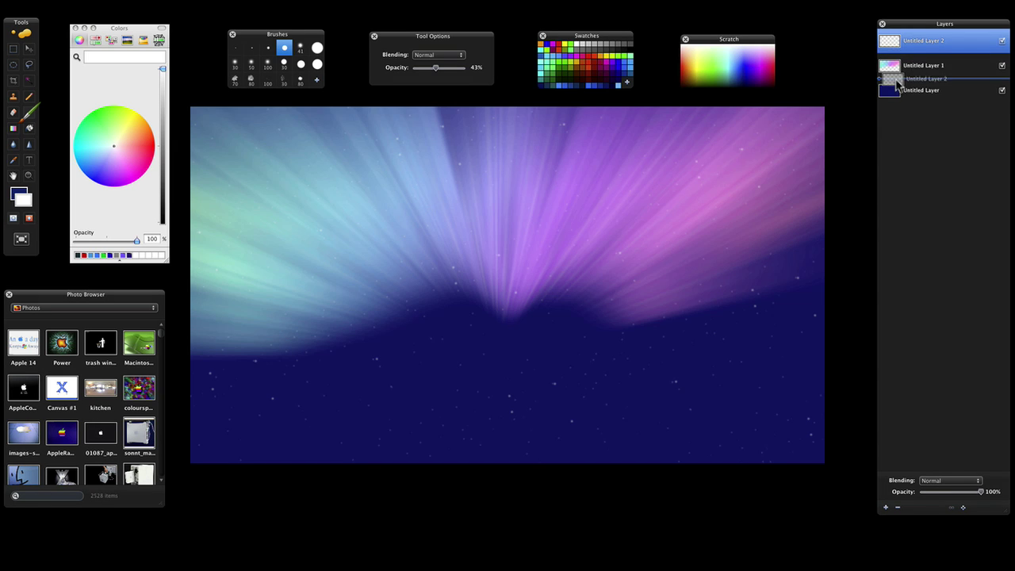
Set the starfield layer's blending mode to Hard Light
left_click(950, 480)
mouse_move(942, 563)
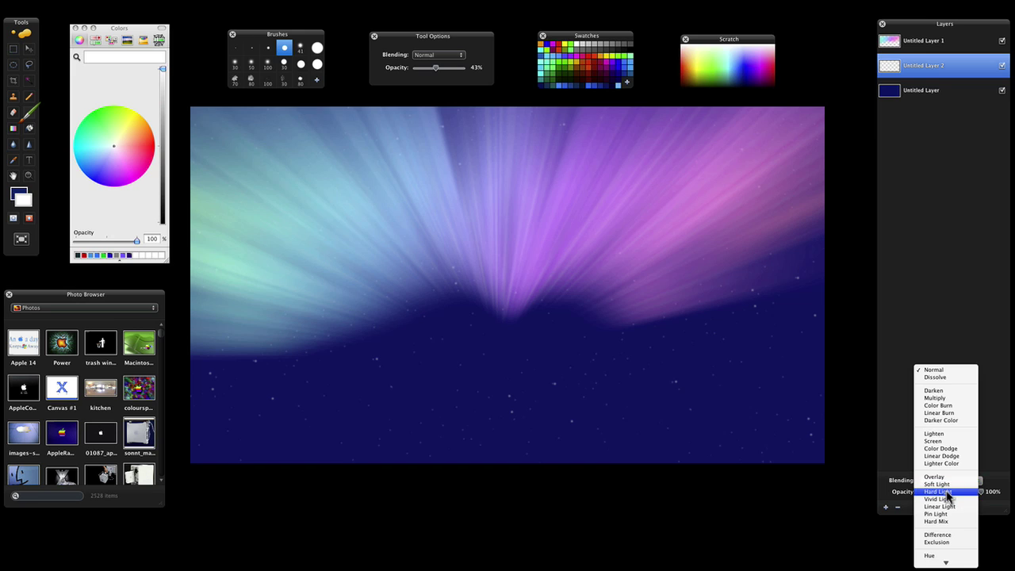
left_click(940, 492)
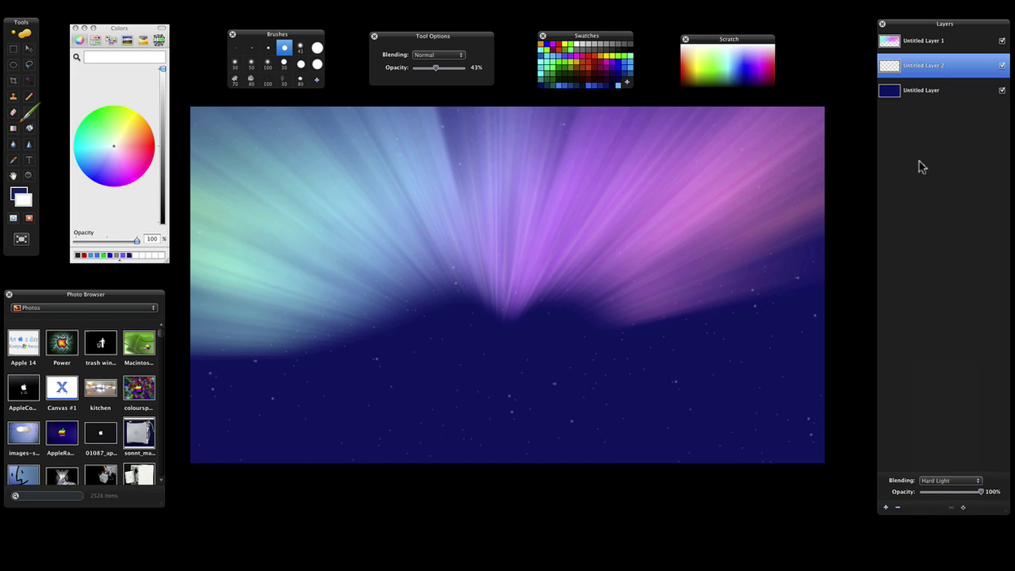
Blend the light-ray layer with Color Dodge after trying Color Burn, then reselect the star layer
left_click(892, 43)
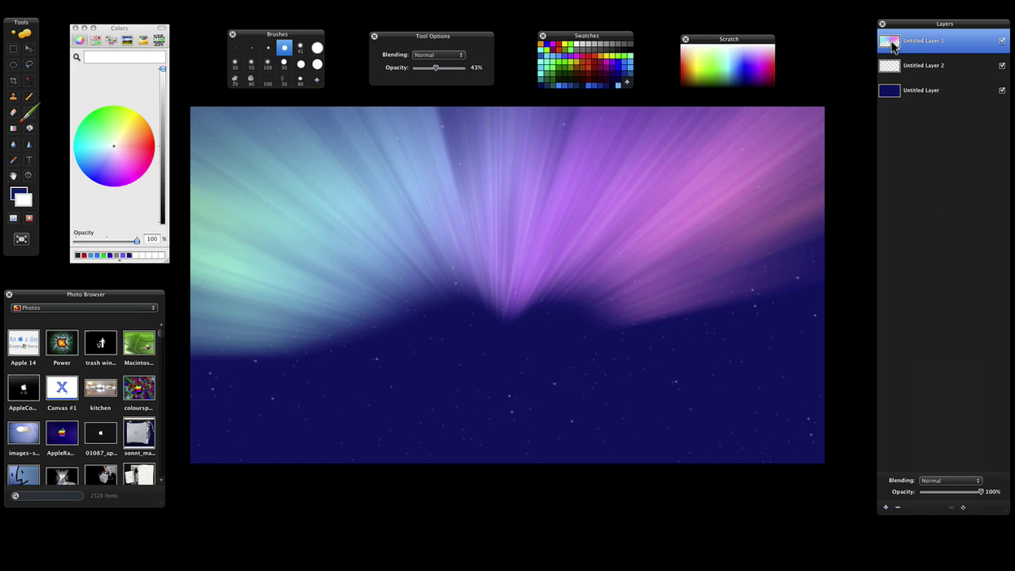
left_click(948, 481)
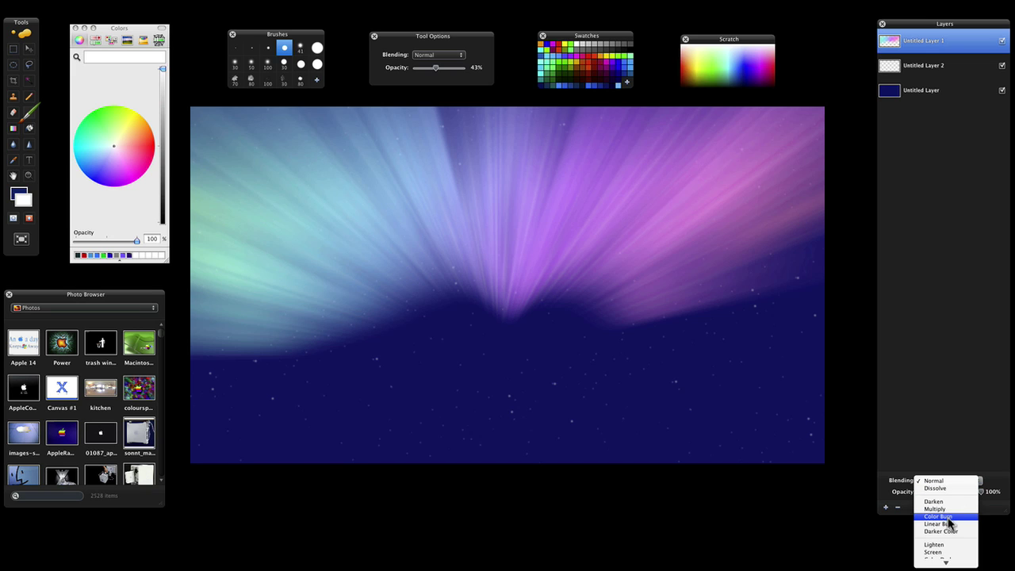
left_click(948, 517)
left_click(949, 480)
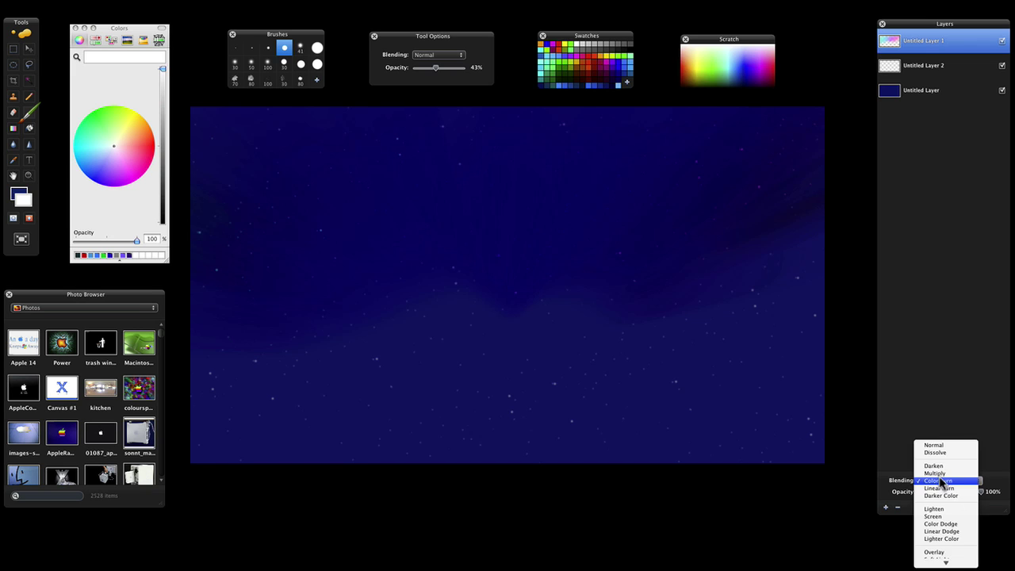
left_click(941, 483)
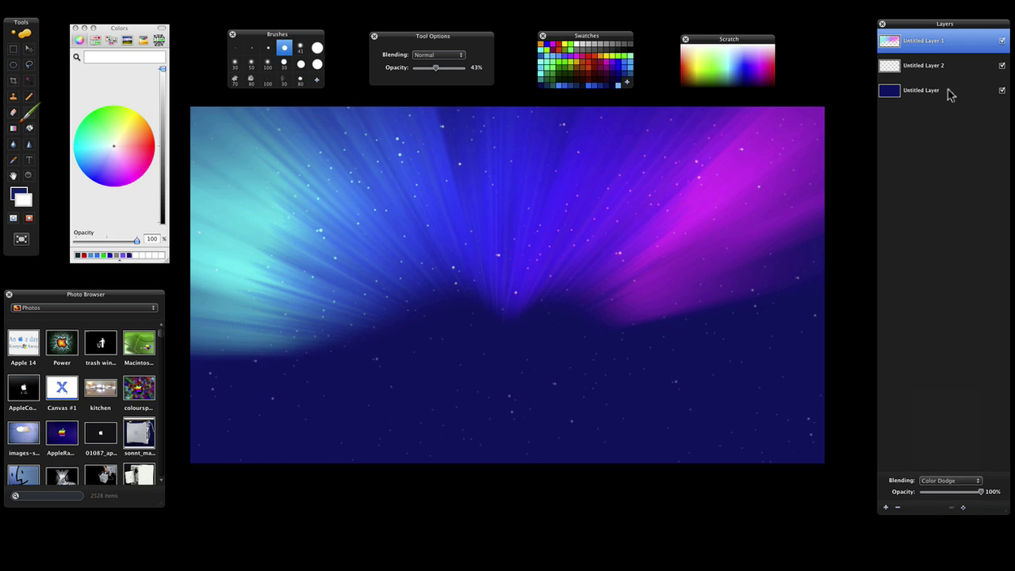
left_click(896, 69)
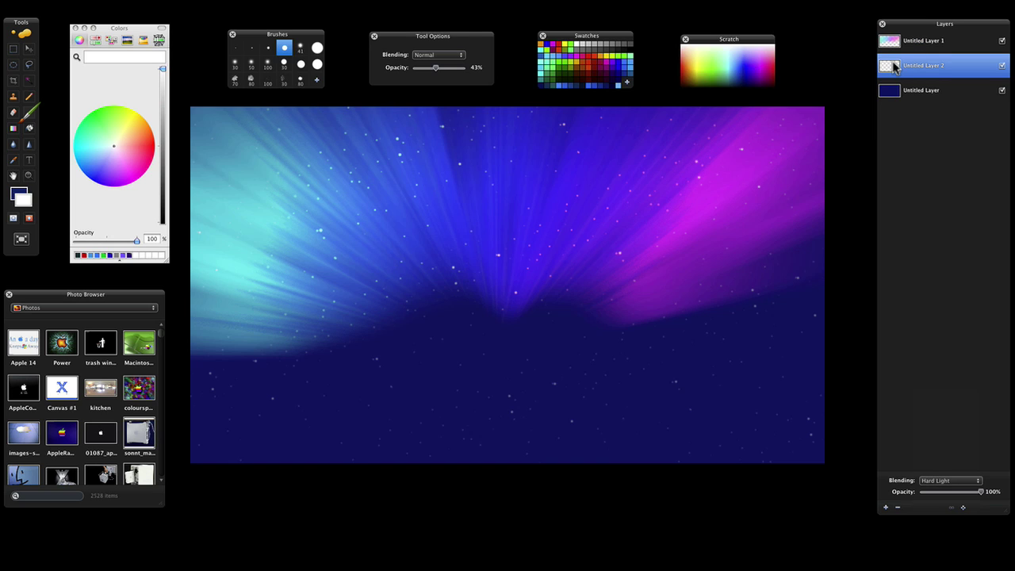
Select the background layer, Untitled Layer
left_click(897, 92)
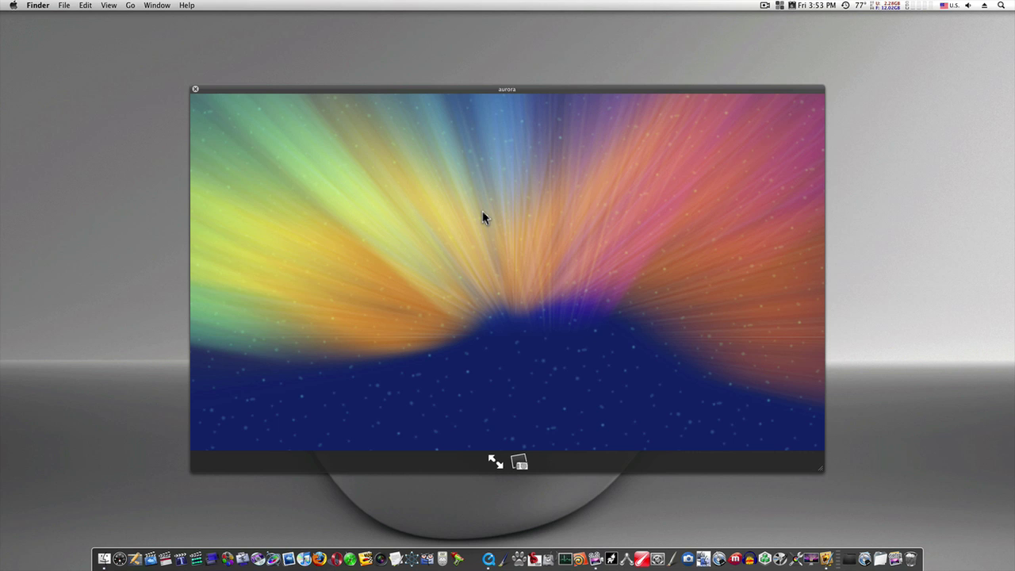
Switch to another desktop Space and bring up the Spaces overview
key("ctrl+Right")
key("F8")
Go back to the Pixelmator Space and select the light-ray layer Untitled Layer 1
left_click(147, 252)
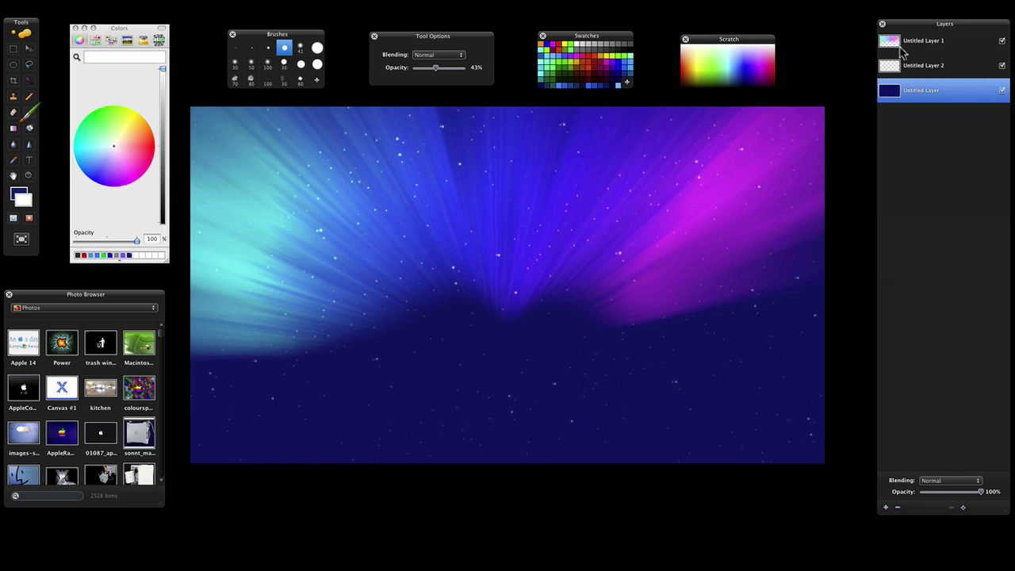
left_click(903, 51)
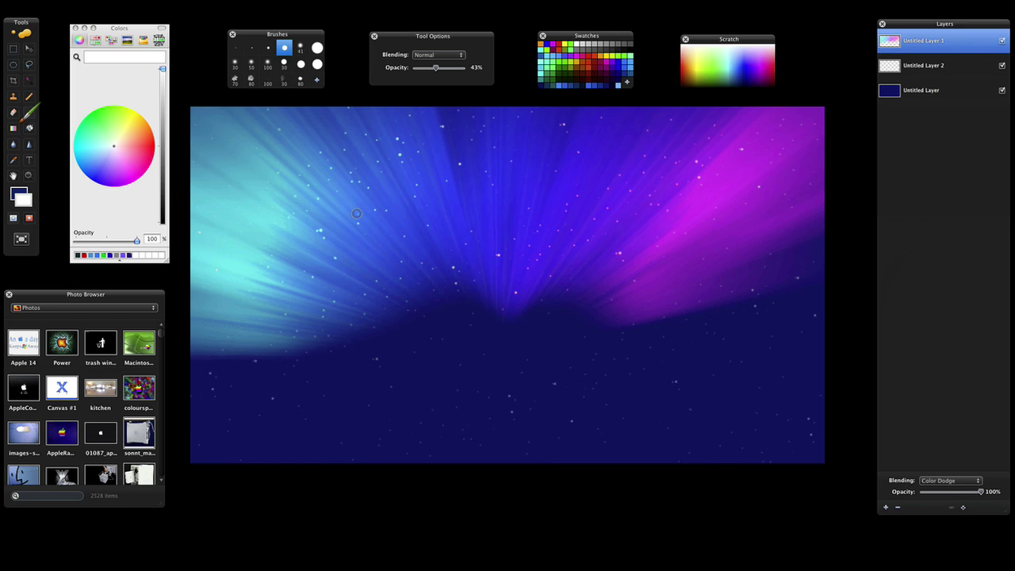